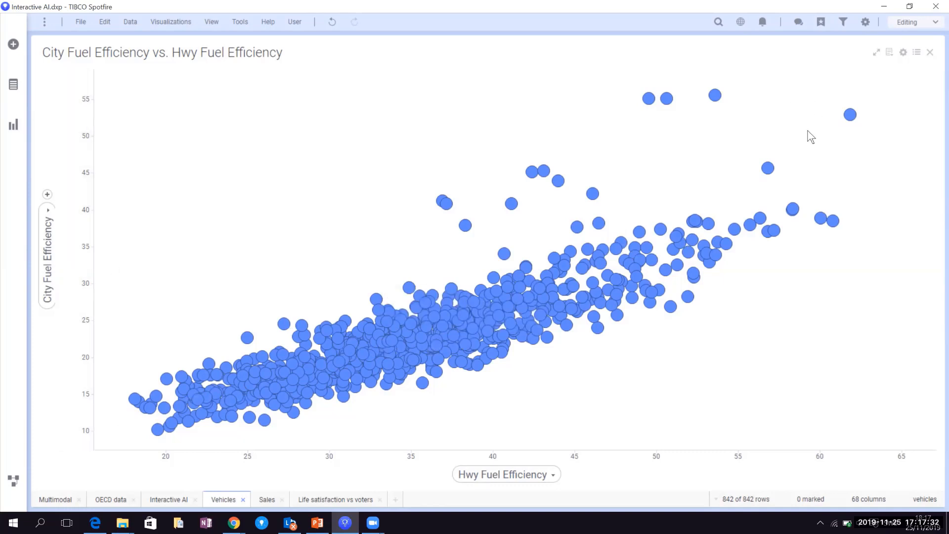
Mark the outlier vehicles with high city fuel efficiency above the main cluster and analyze the marked data
mouse_move(649, 98)
mouse_move(728, 79)
mouse_down()
mouse_move(547, 106)
mouse_move(412, 173)
mouse_move(414, 218)
mouse_move(471, 245)
mouse_move(598, 205)
mouse_move(680, 157)
mouse_move(725, 105)
mouse_up()
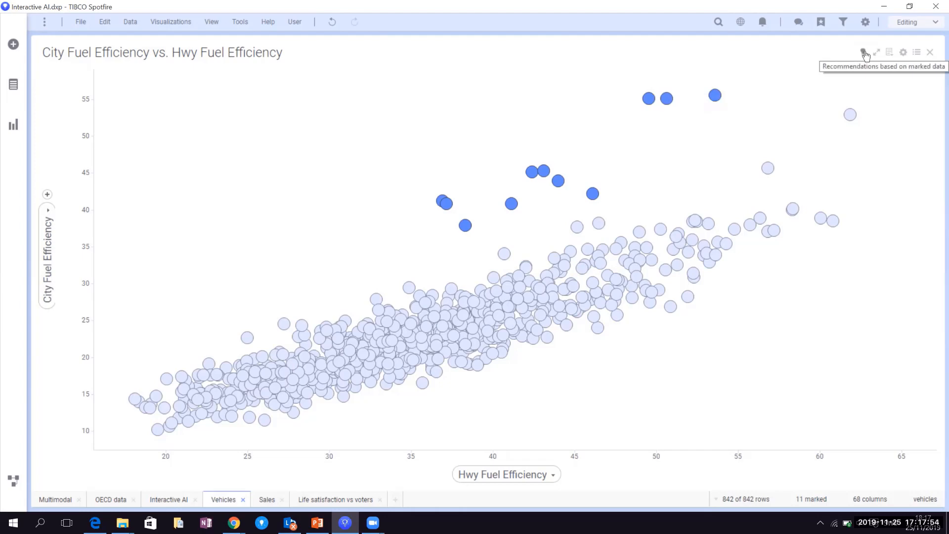
right_click(584, 125)
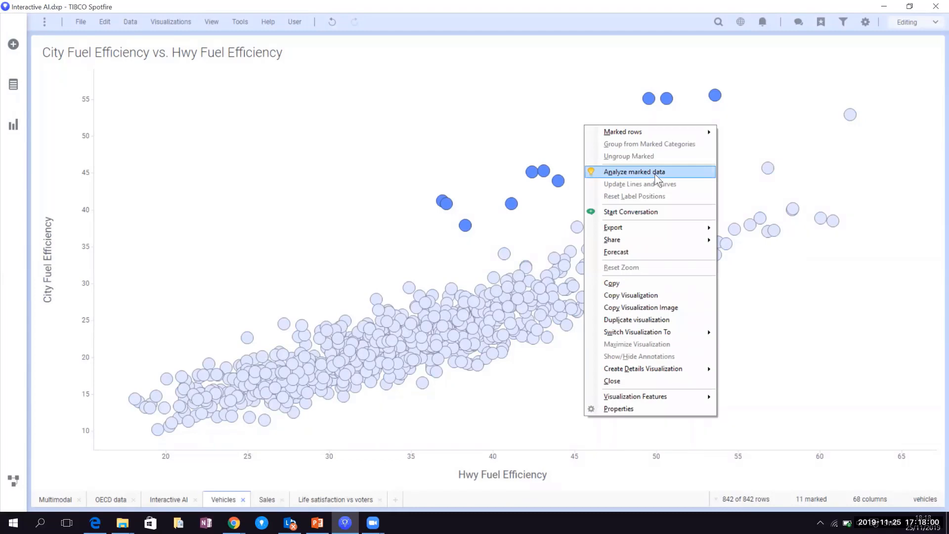
click(654, 173)
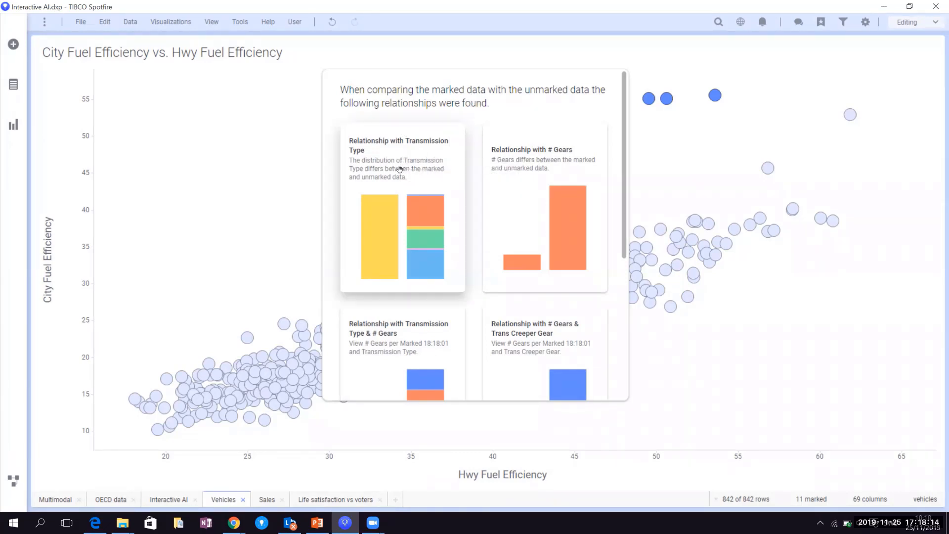
Add the recommended Transmission Type and # Gears relationship charts to the page, and show the distribution chart's legend
drag(403, 168, 164, 119)
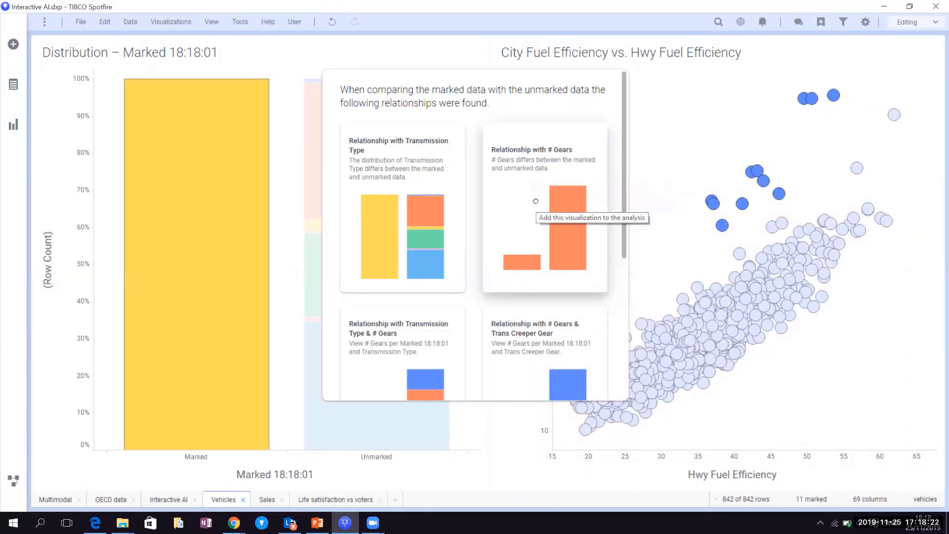
drag(536, 201, 296, 357)
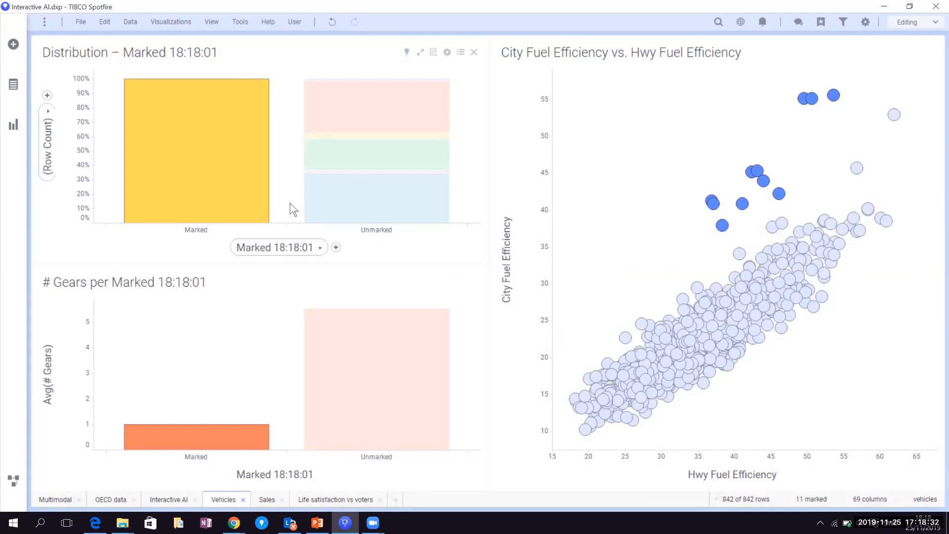
click(460, 52)
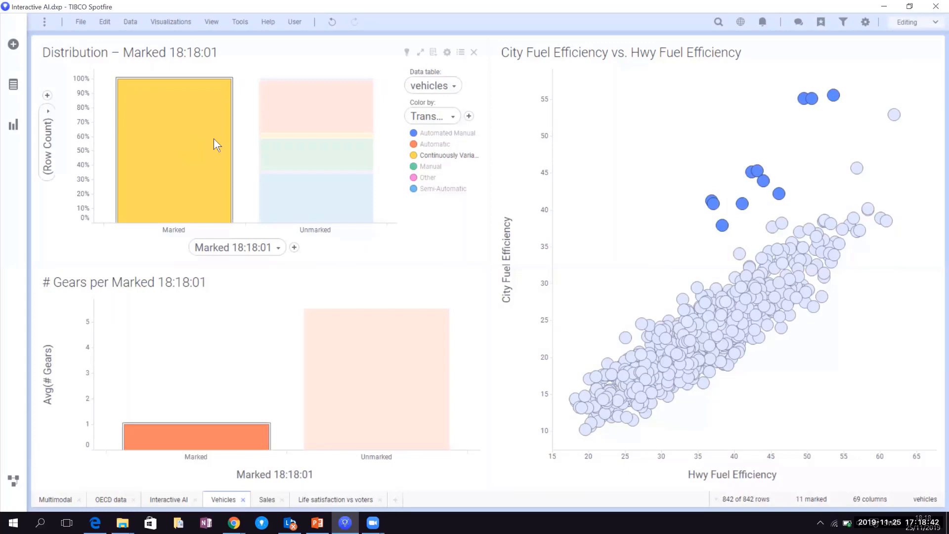
Explore the transmission types by marking the continuously variable and automatic vehicles, ending with the distribution chart's Marked bar
click(444, 156)
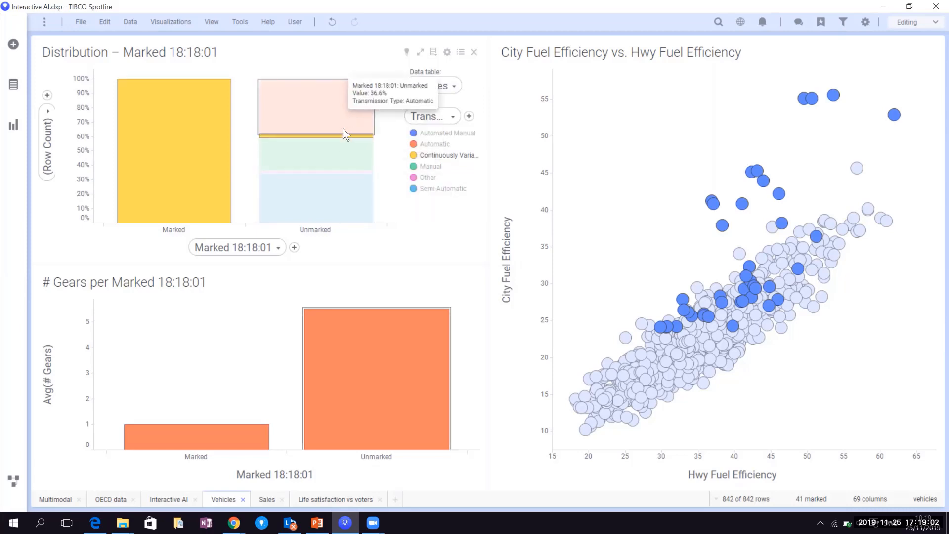
click(379, 156)
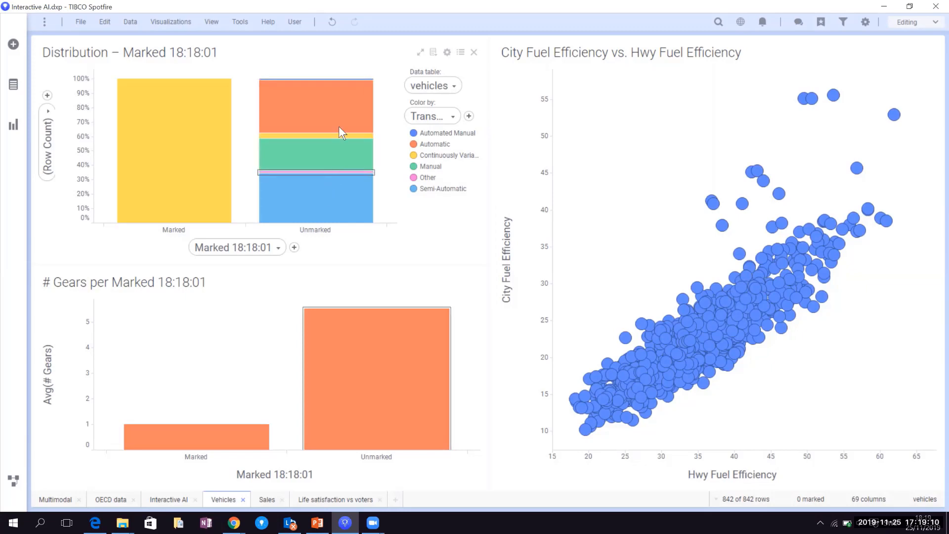
click(341, 101)
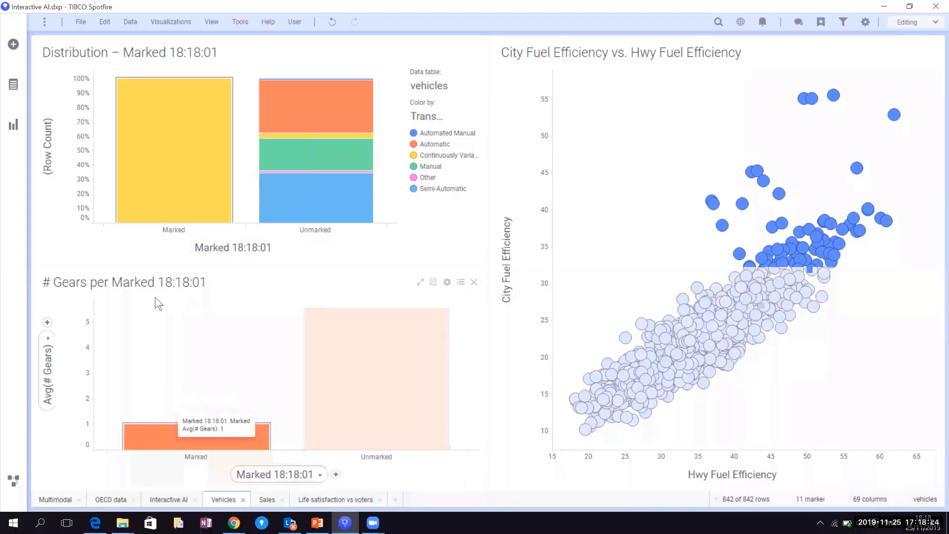
click(153, 172)
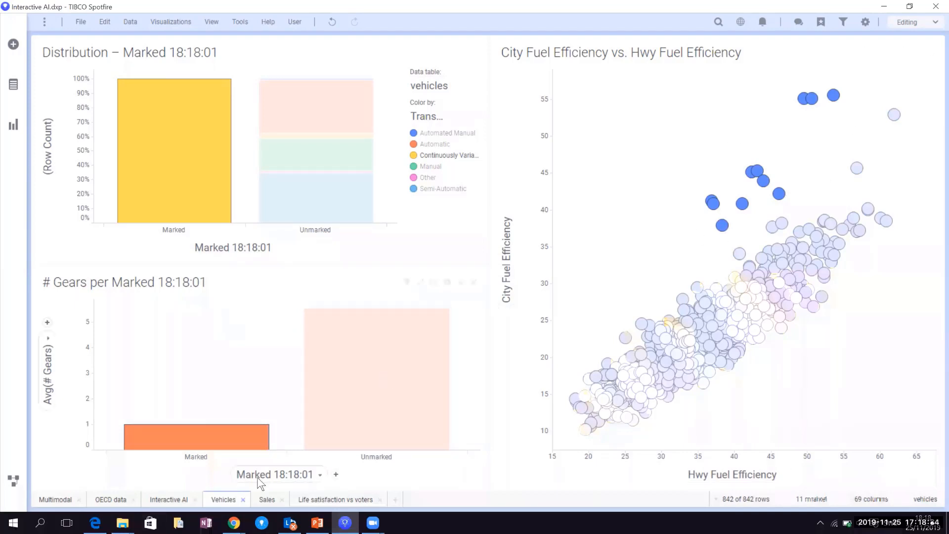
On the Sales page, mark only June 2019 in the Sales and Profit over time chart and analyze the marked data
click(267, 500)
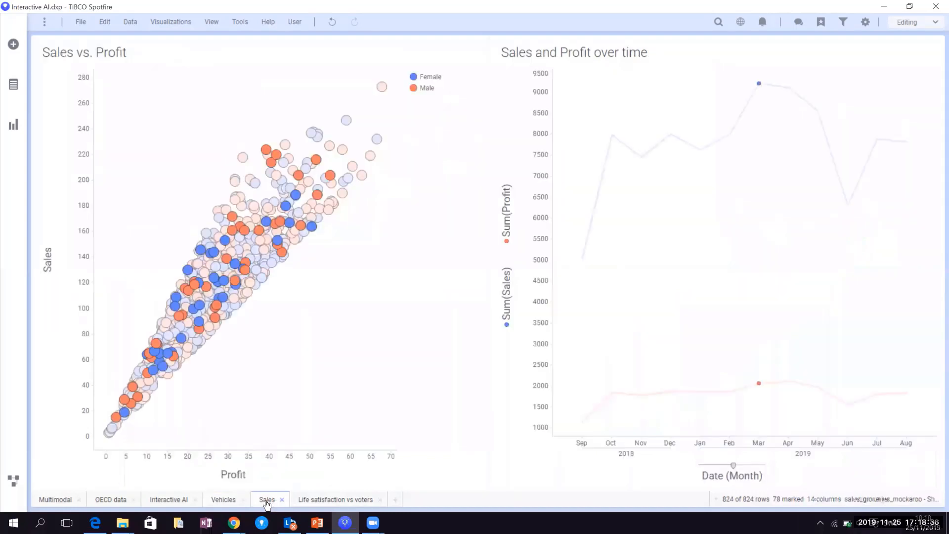
click(652, 310)
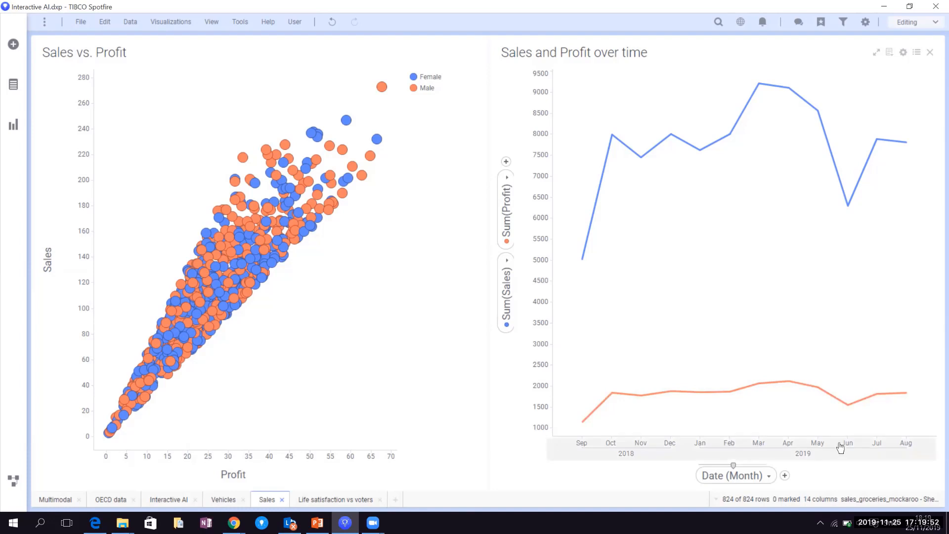
drag(841, 448, 857, 442)
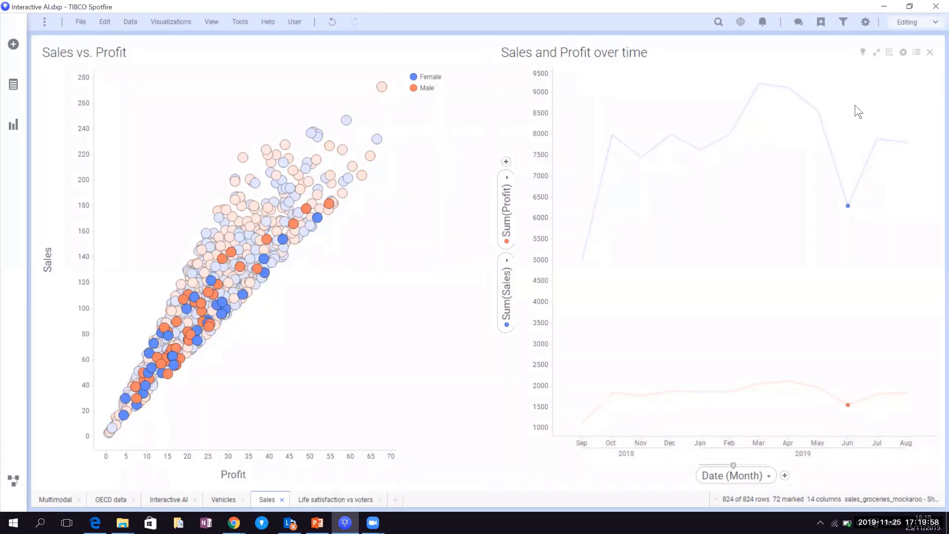
click(863, 53)
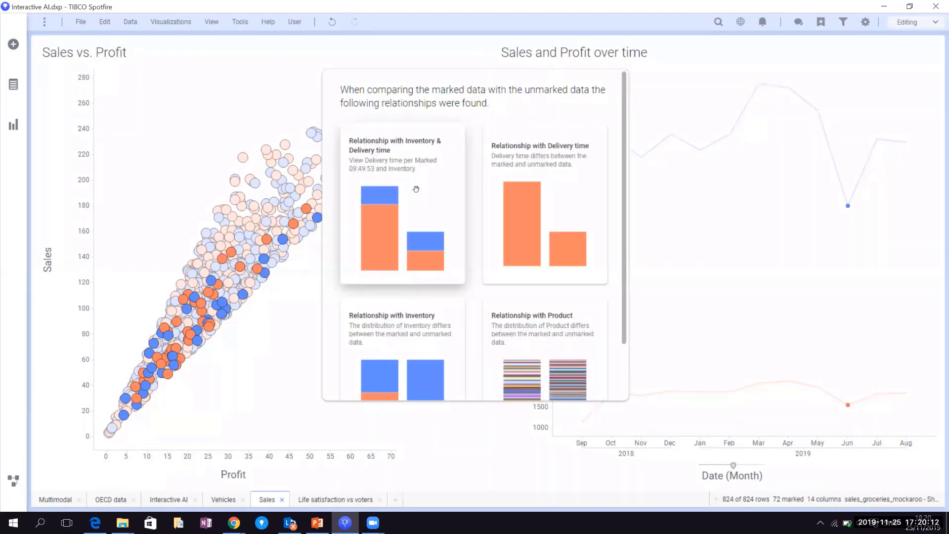
Add the recommended Inventory & Delivery time relationship chart to the page and show its legend
drag(416, 190, 201, 97)
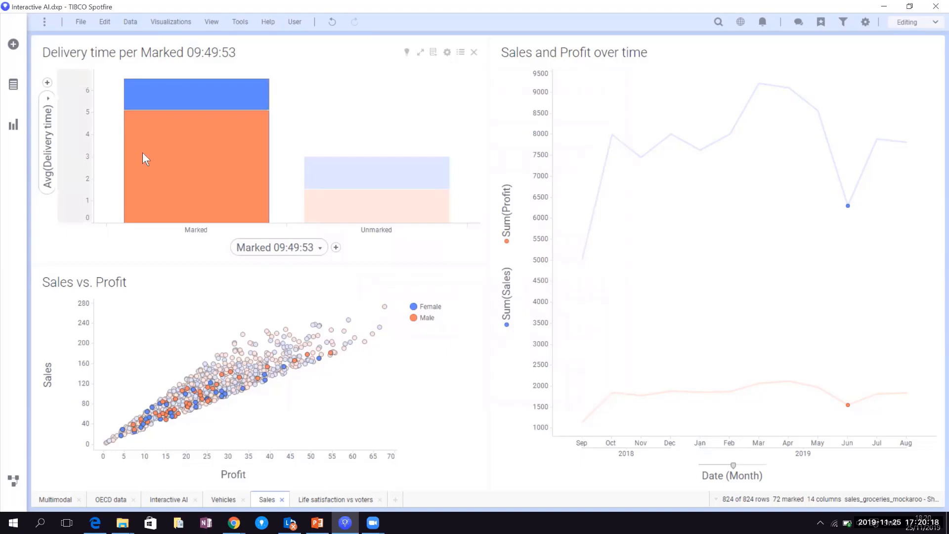
mouse_move(180, 166)
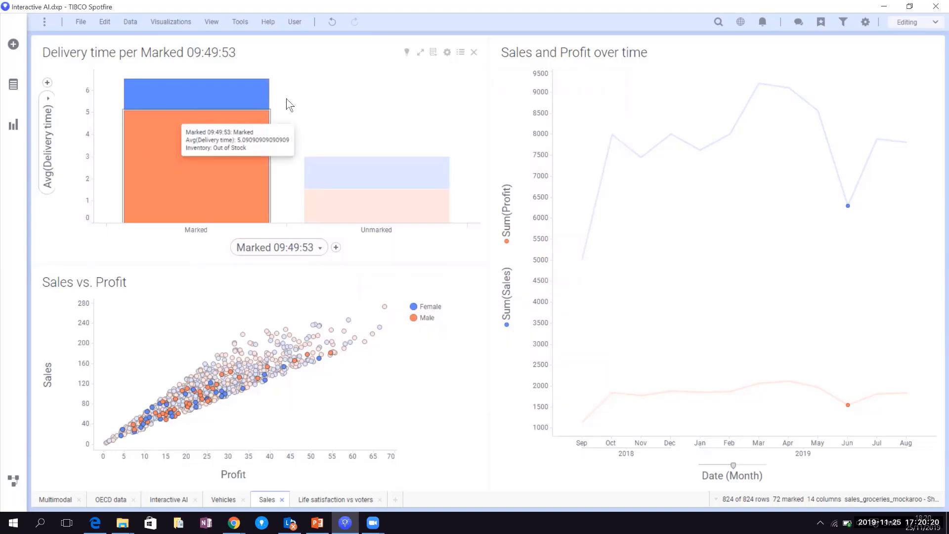
click(462, 53)
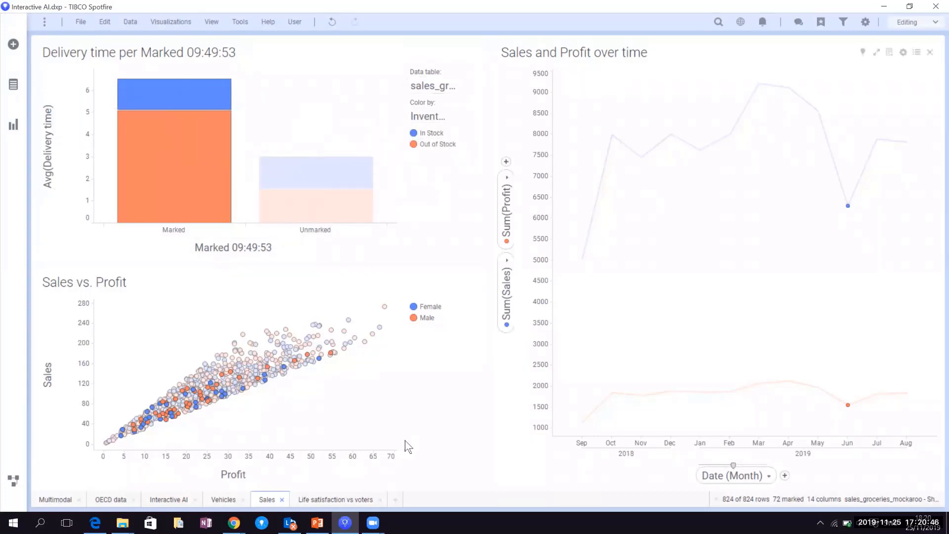
On the Life satisfaction vs voters page, mark the points with low life satisfaction and low voter turnout and analyze them
click(333, 501)
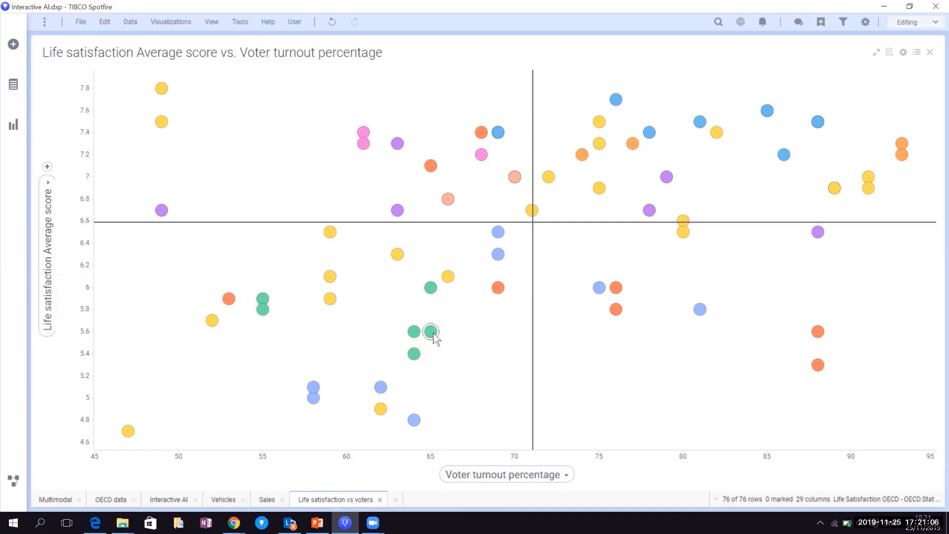
mouse_move(434, 333)
drag(115, 448, 472, 265)
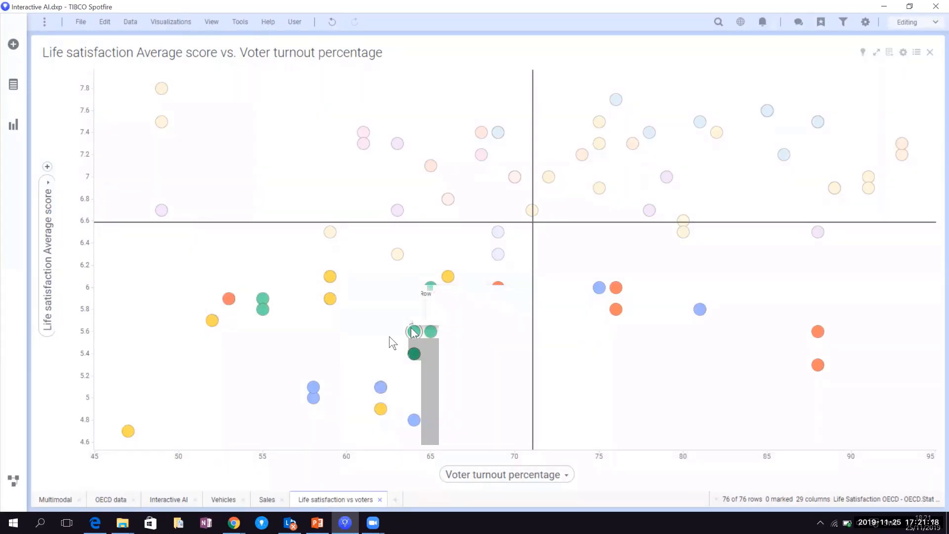
right_click(366, 292)
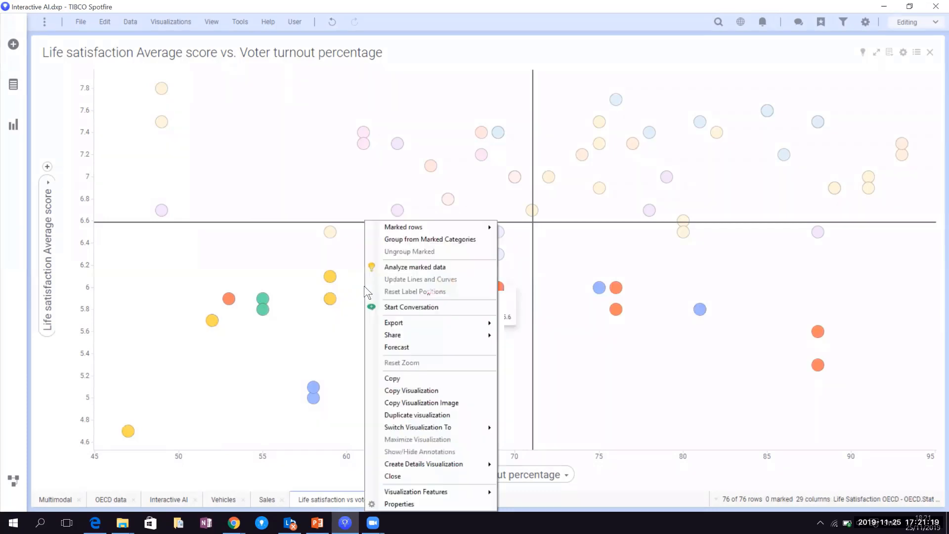
click(414, 268)
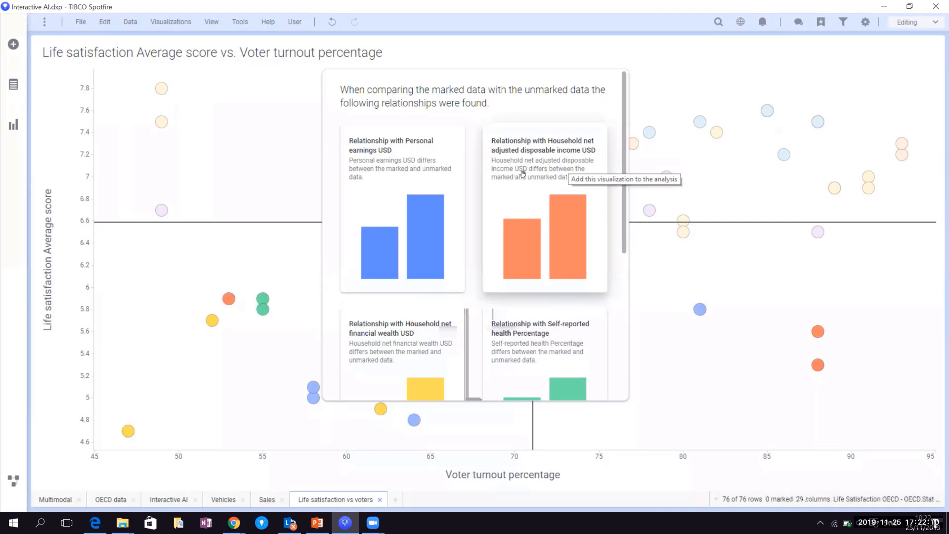
Review the recommended relationships and add the Life expectancy chart beside the scatter plot
scroll(523, 173, down, 1)
scroll(523, 174, down, 1)
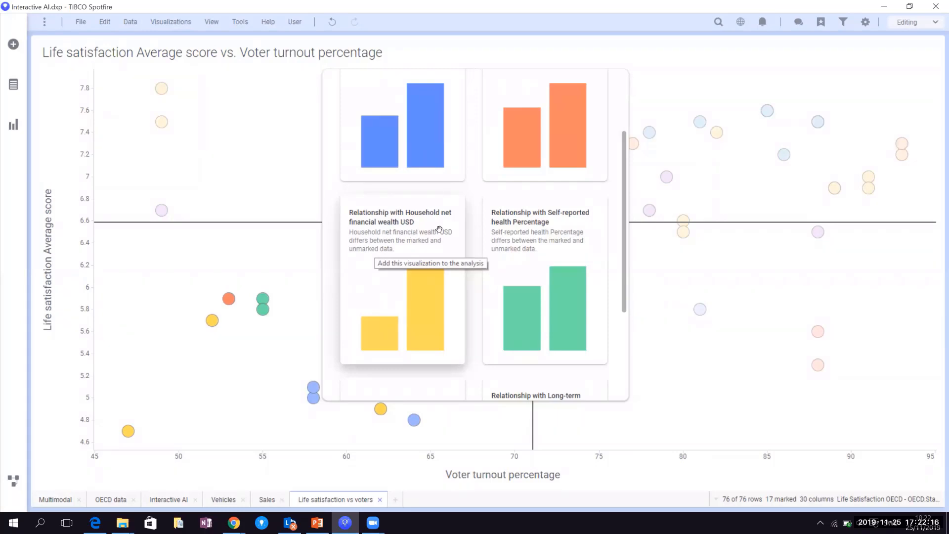
scroll(438, 228, down, 1)
scroll(436, 227, down, 1)
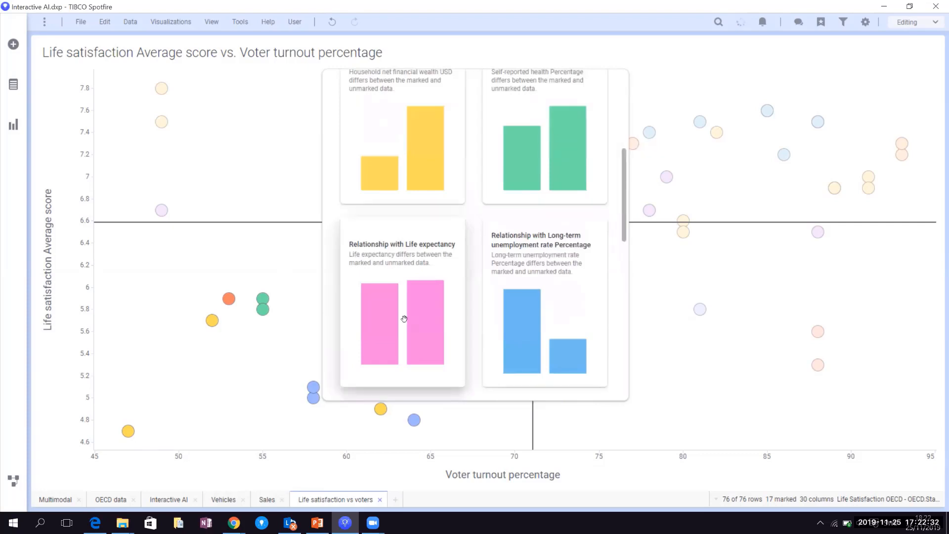
scroll(410, 317, down, 1)
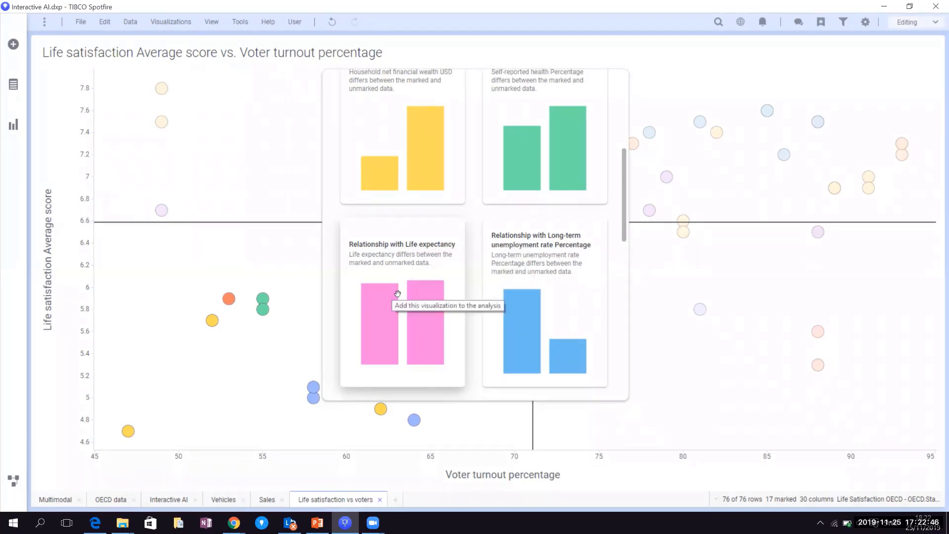
drag(395, 264, 676, 270)
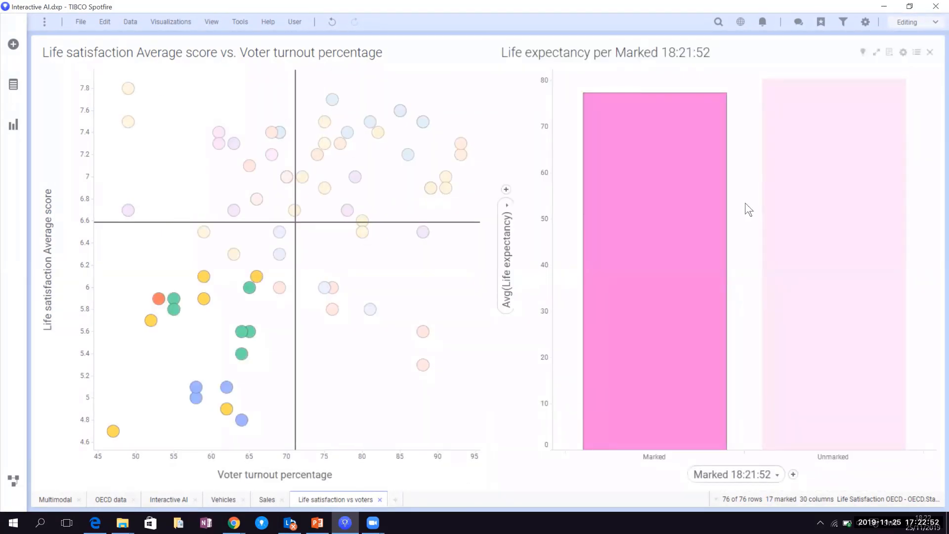
Clear the marking and switch the Life expectancy bar chart to a box plot
click(746, 209)
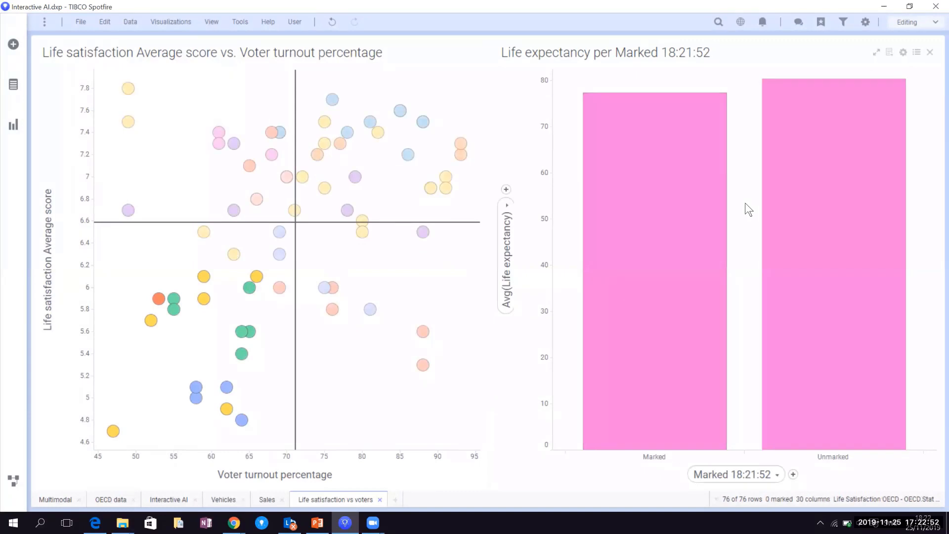
right_click(742, 234)
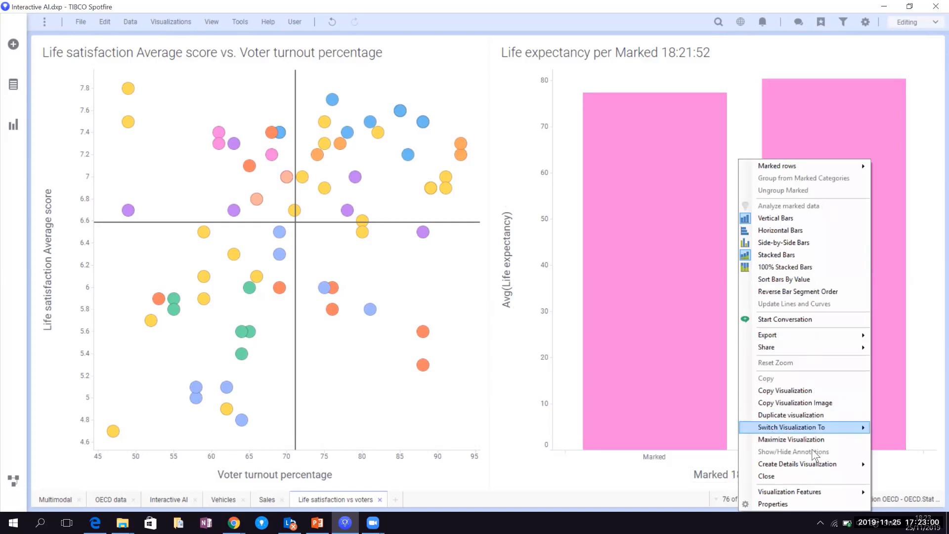
mouse_move(817, 428)
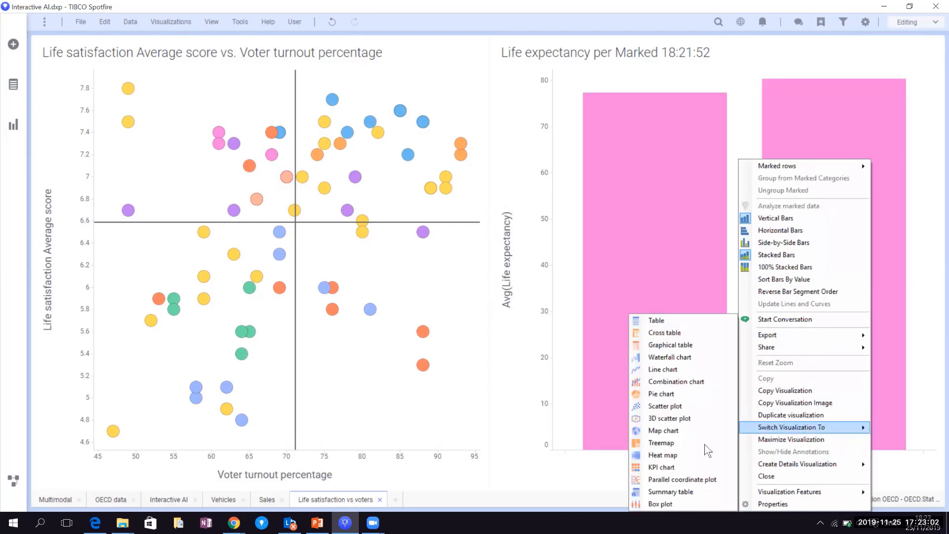
click(669, 502)
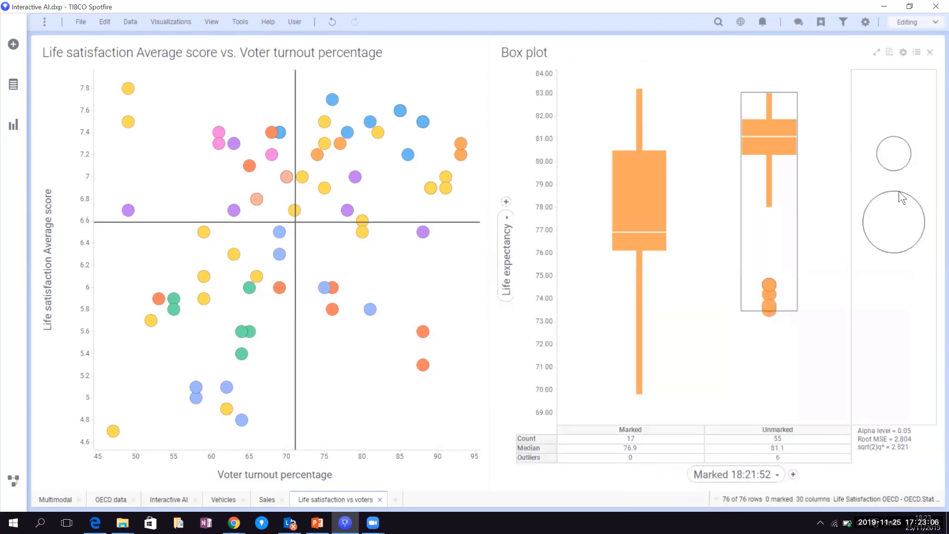
mouse_move(899, 162)
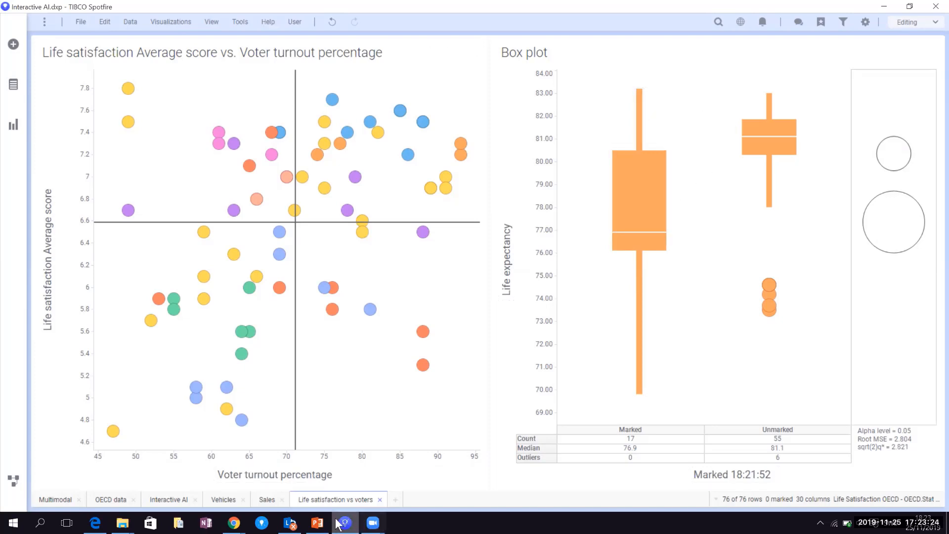
Switch to the What's New in Spotfire 10.6 slides in Chrome, present them from slide 22 and advance to slide 23
mouse_move(234, 524)
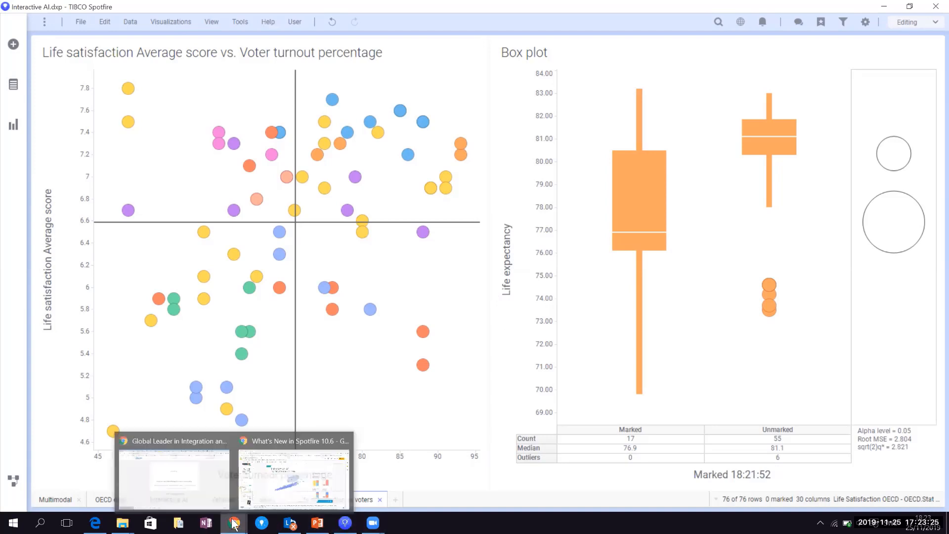
click(306, 480)
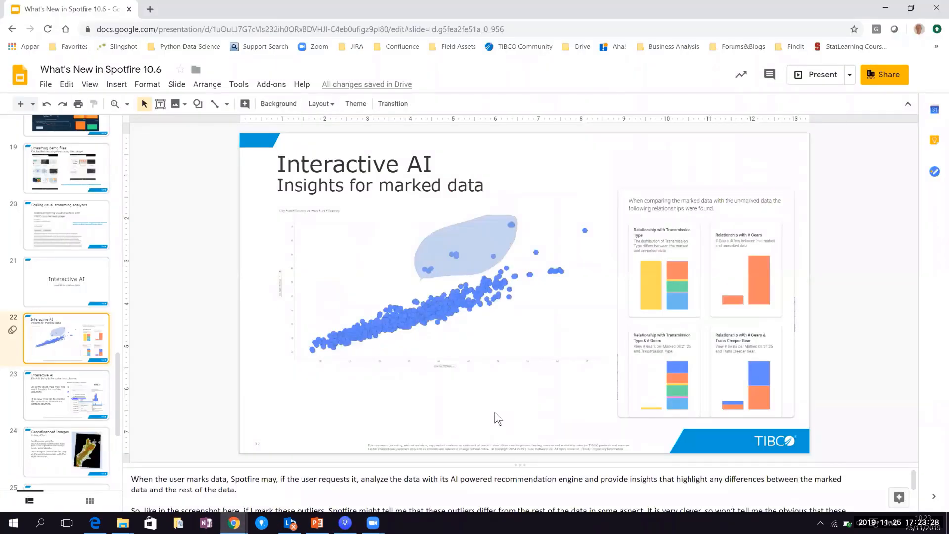
click(829, 74)
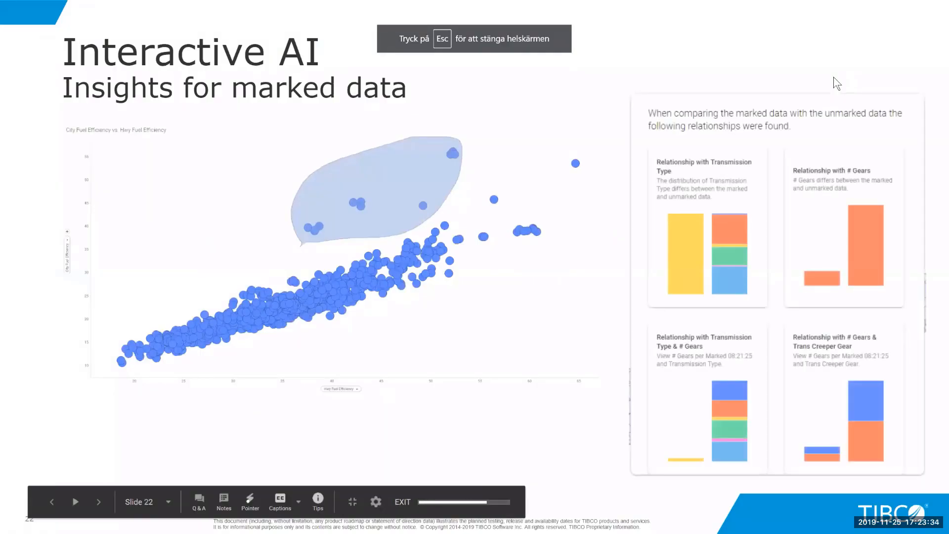
key(Right)
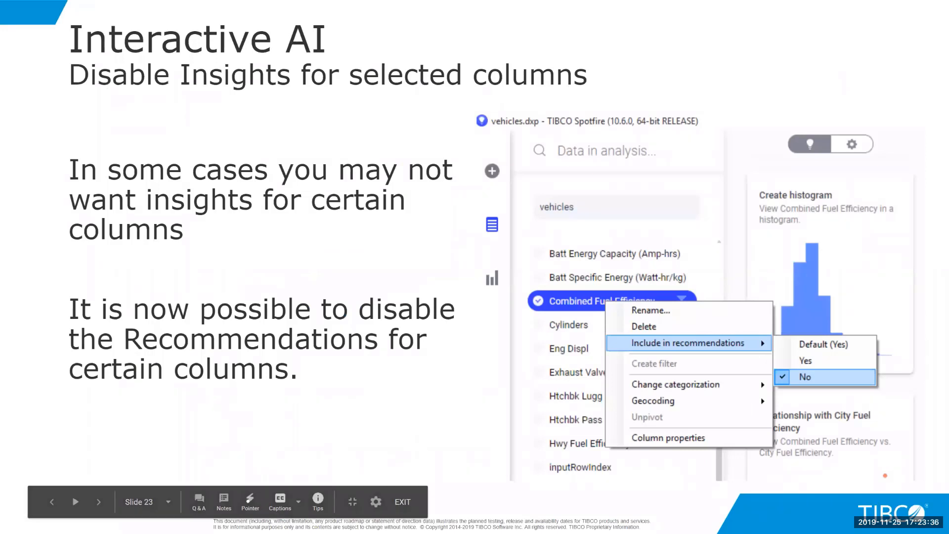